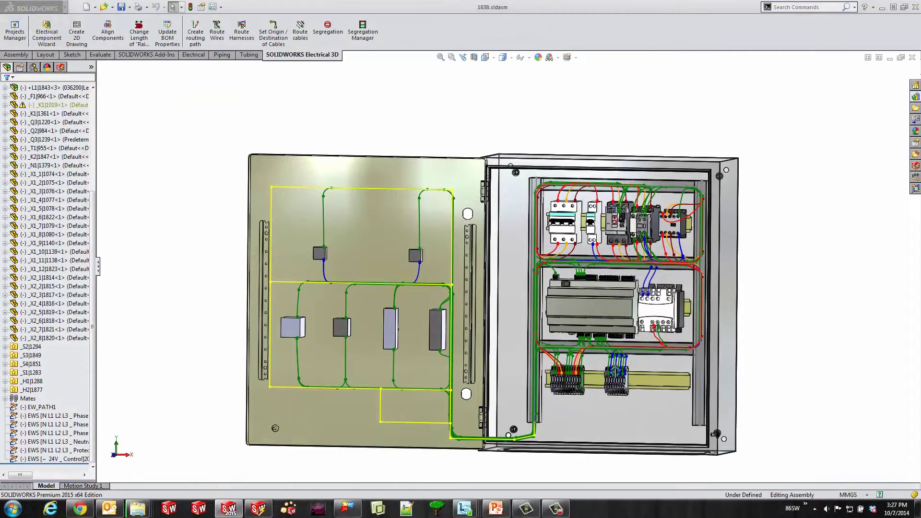
# - Zoom and orbit the cabinet to a more frontal view, then launch Segregation
pyautogui.scroll(-2, 618, 377)
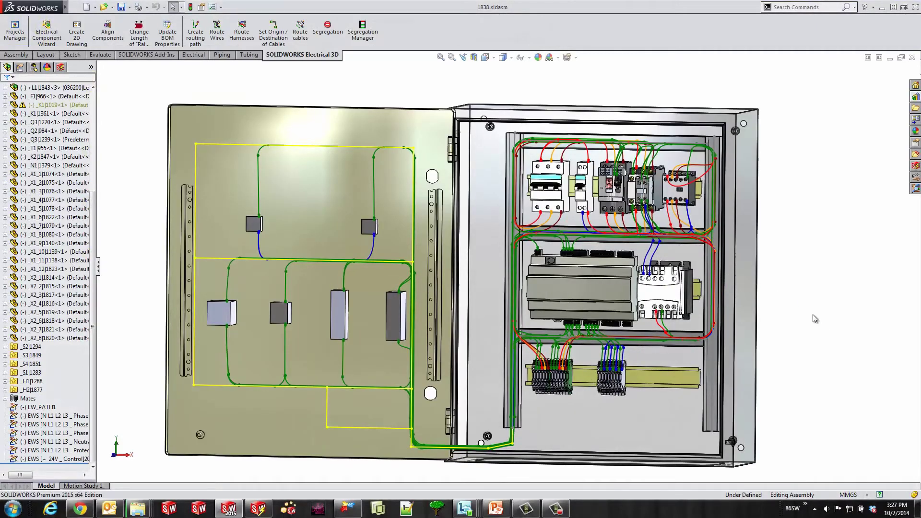
pyautogui.moveTo(812, 323)
pyautogui.mouseDown(button='middle')
pyautogui.moveTo(825, 314)
pyautogui.moveTo(793, 336)
pyautogui.moveTo(828, 324)
pyautogui.mouseUp(button='middle')
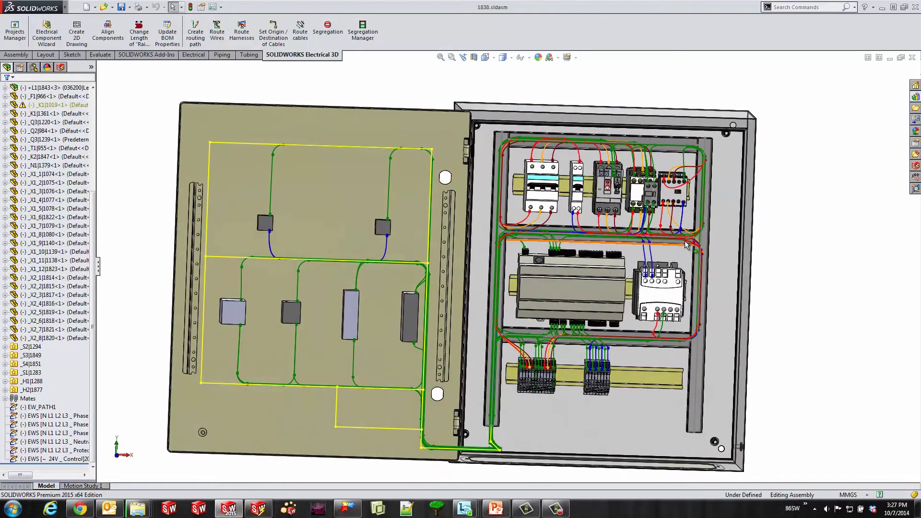
pyautogui.moveTo(715, 346); pyautogui.dragTo(788, 315, button='middle')
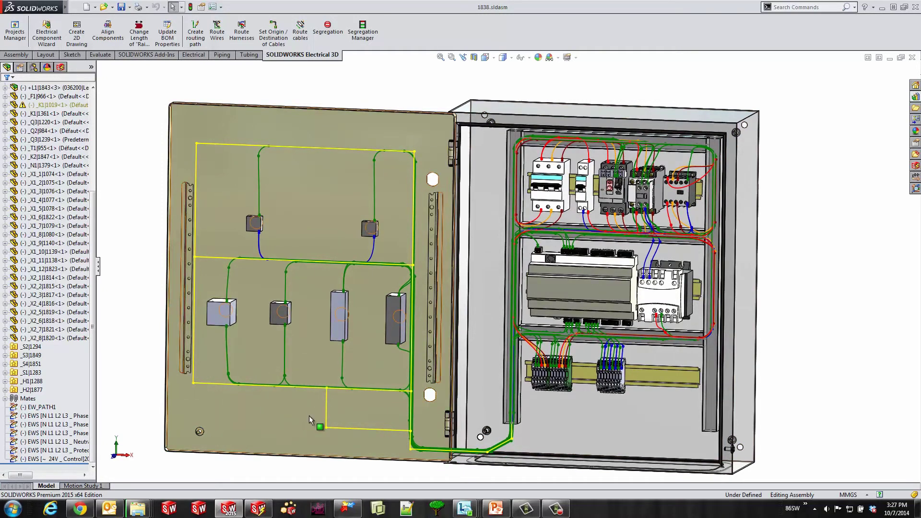
pyautogui.click(328, 27)
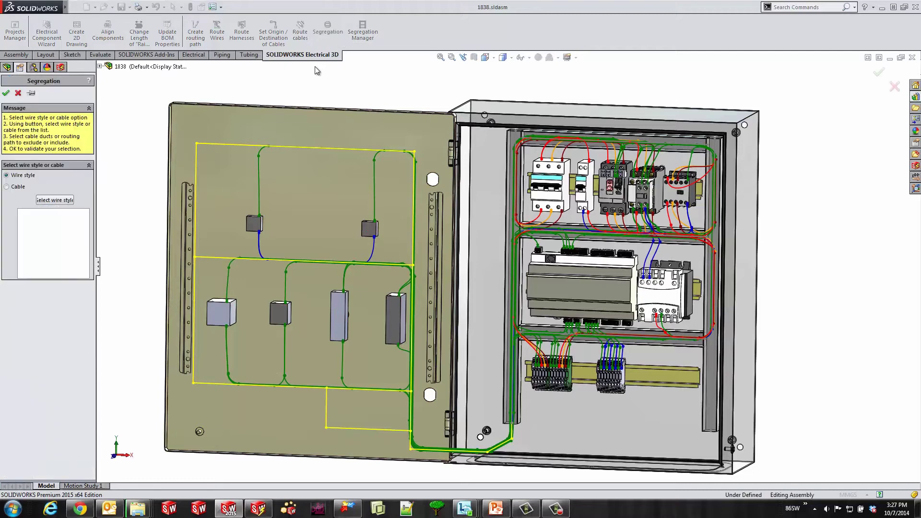
# - Exclude the N L1 L2 L3 wire style from the right duct path, then review it in Segregation Manager
pyautogui.click(50, 199)
pyautogui.click(354, 184)
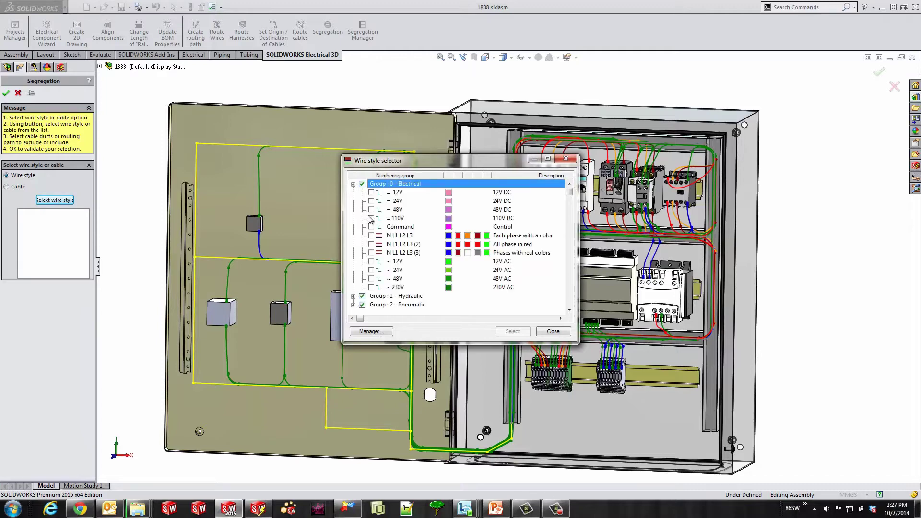
pyautogui.click(372, 235)
pyautogui.click(512, 331)
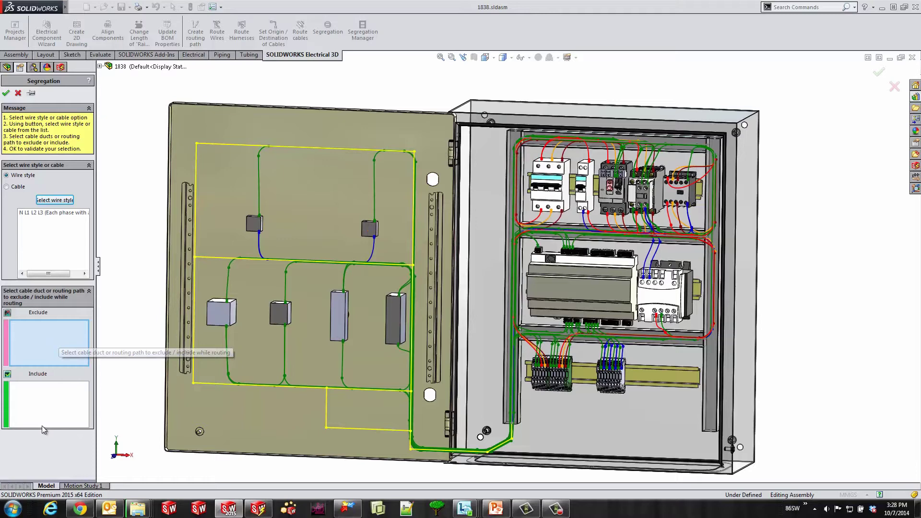
pyautogui.click(712, 389)
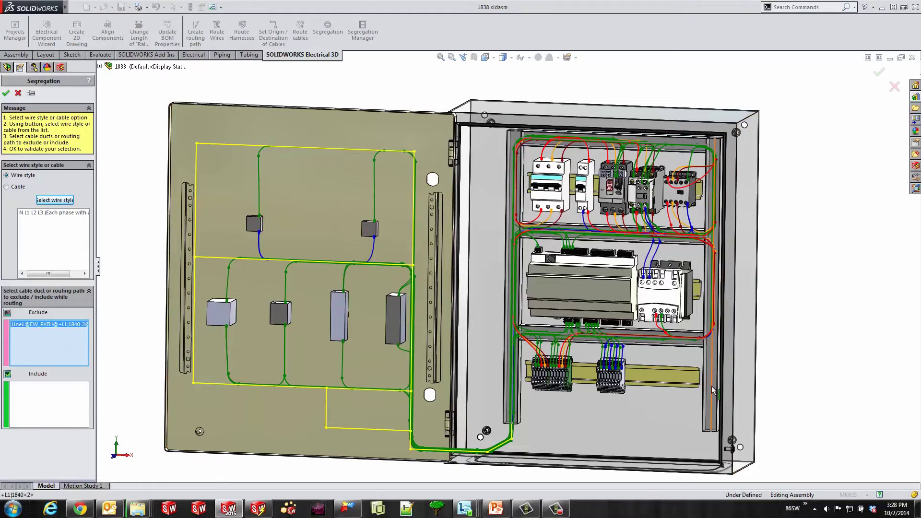
pyautogui.click(6, 93)
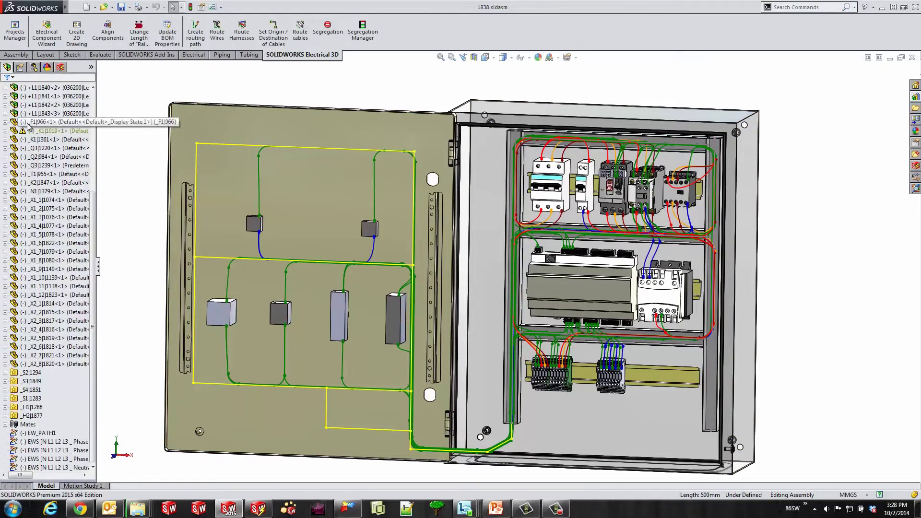
pyautogui.click(363, 31)
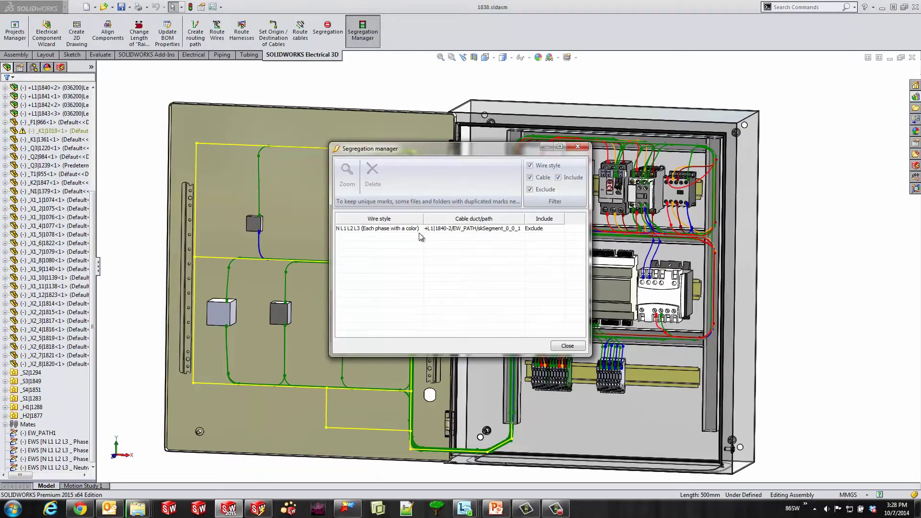
pyautogui.click(568, 346)
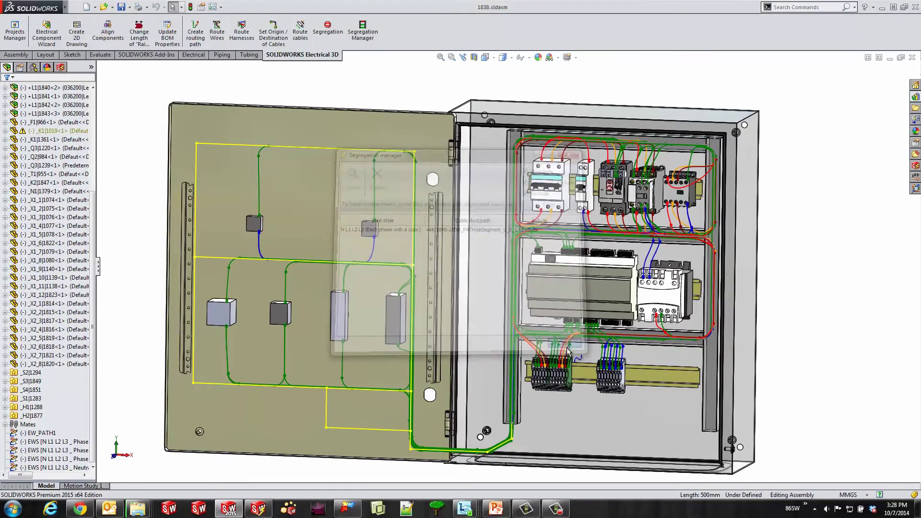
# - Cancel a second segregation attempt and open the EW_PATH1 route sketch for editing
pyautogui.click(328, 28)
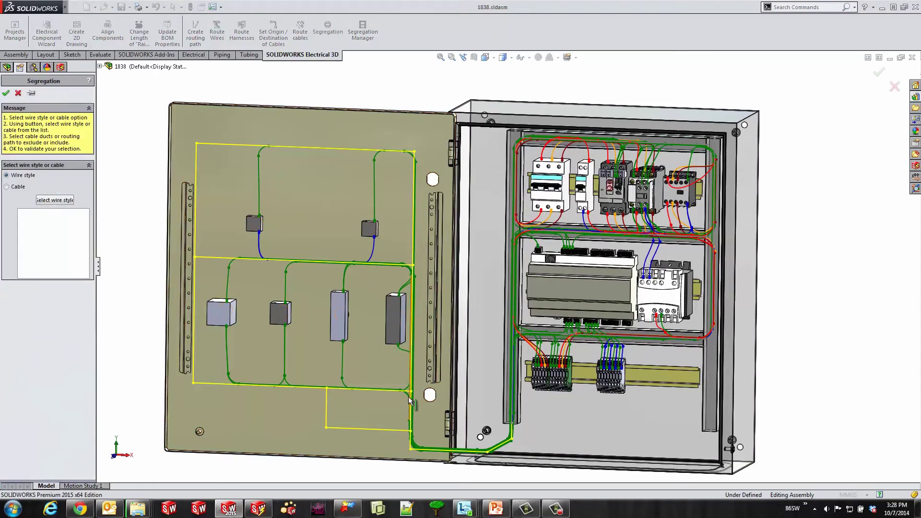
pyautogui.scroll(-5, 411, 451)
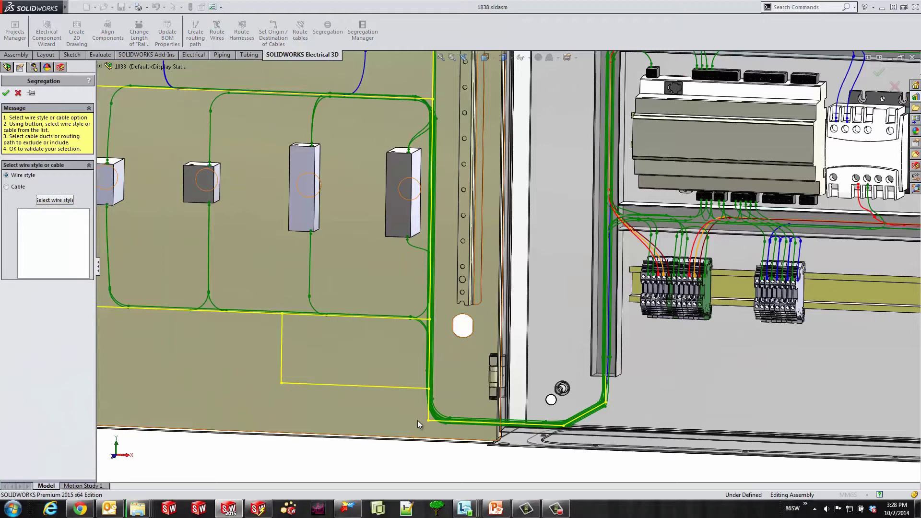
pyautogui.click(436, 399)
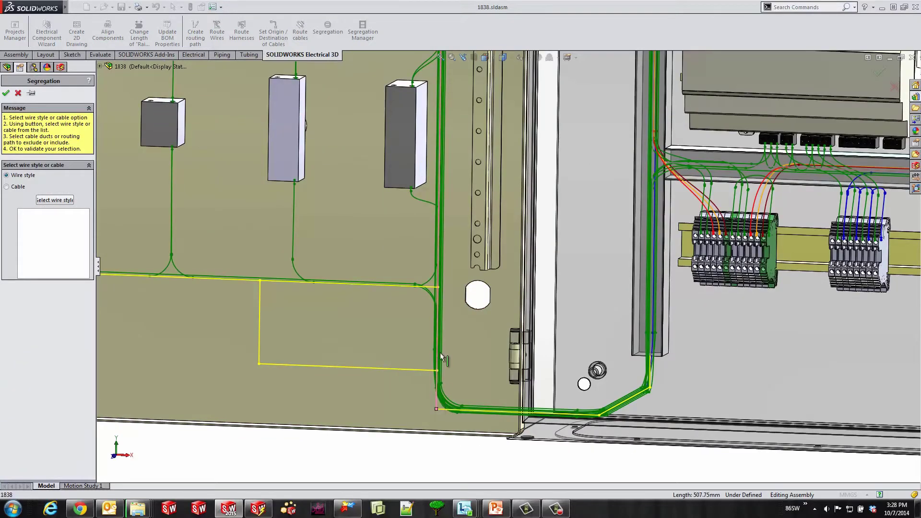
pyautogui.click(18, 93)
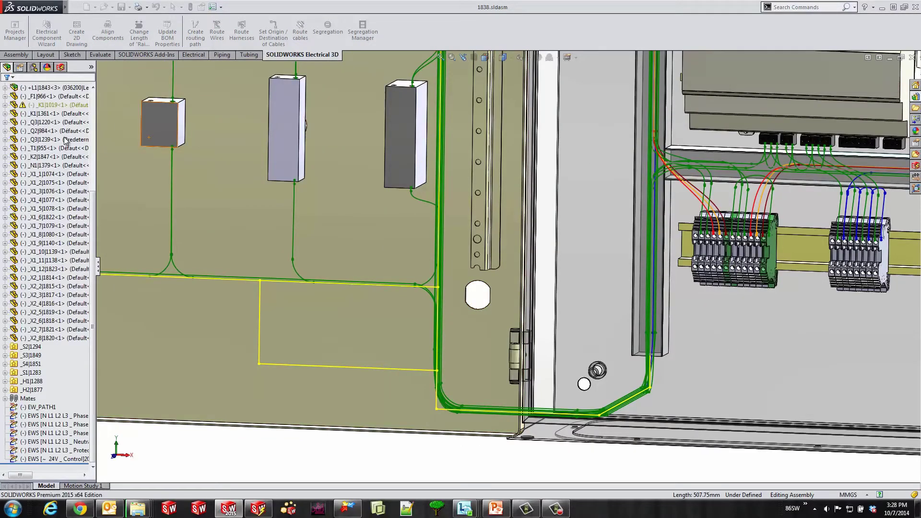
pyautogui.scroll(3, 506, 271)
pyautogui.click(461, 359)
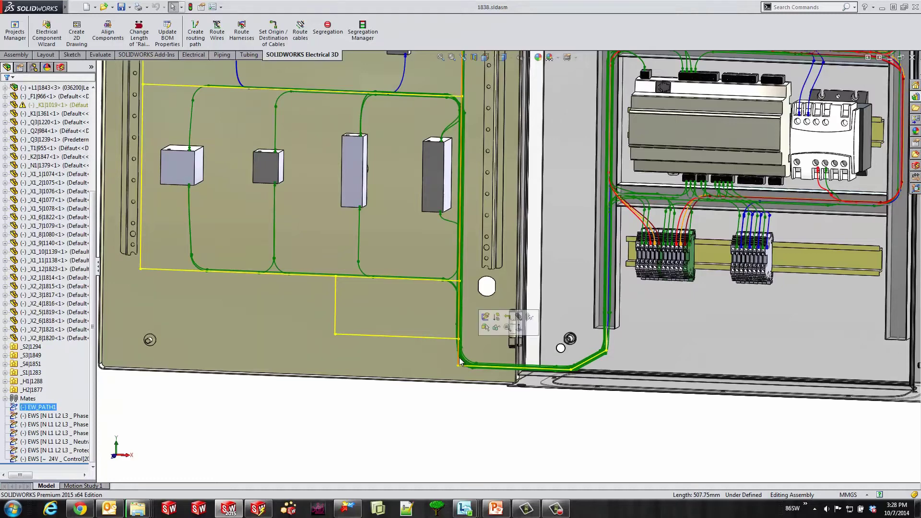
pyautogui.click(486, 316)
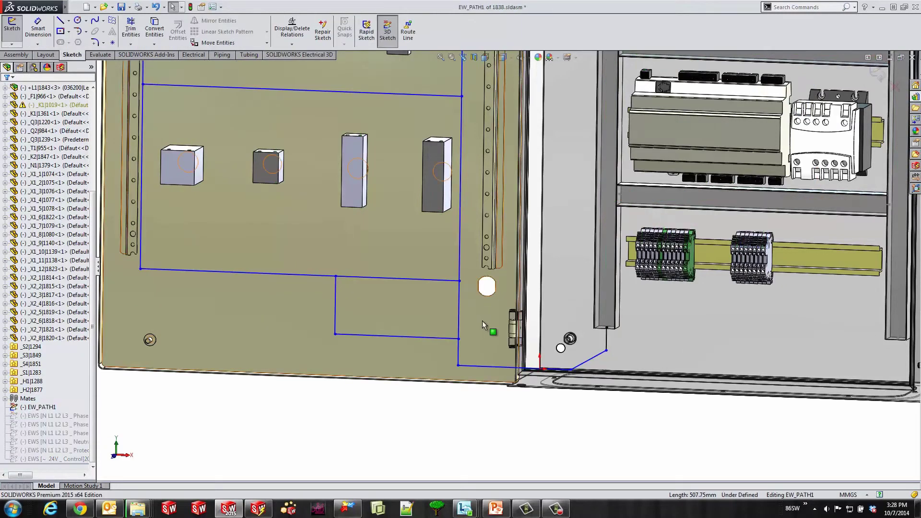
# - Split the EW_PATH1 vertical route line near its lower end at the door edge
pyautogui.click(460, 355)
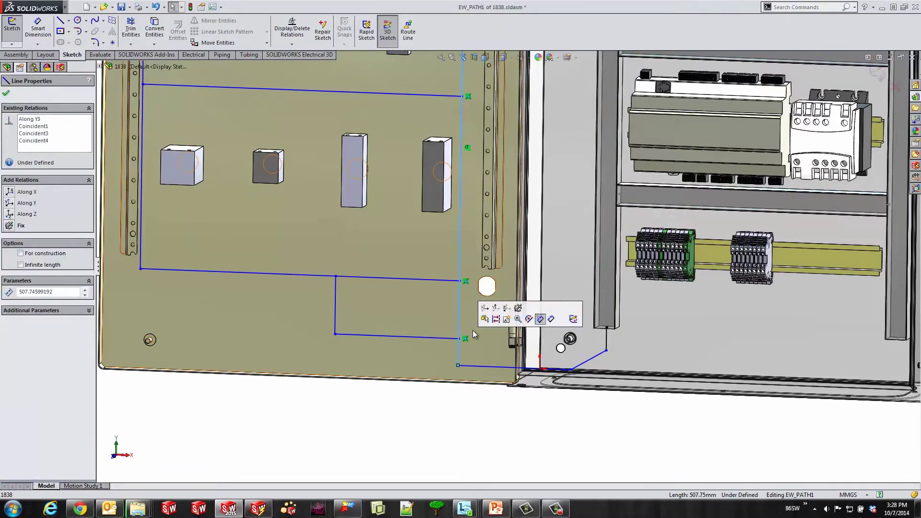
pyautogui.rightClick(458, 337)
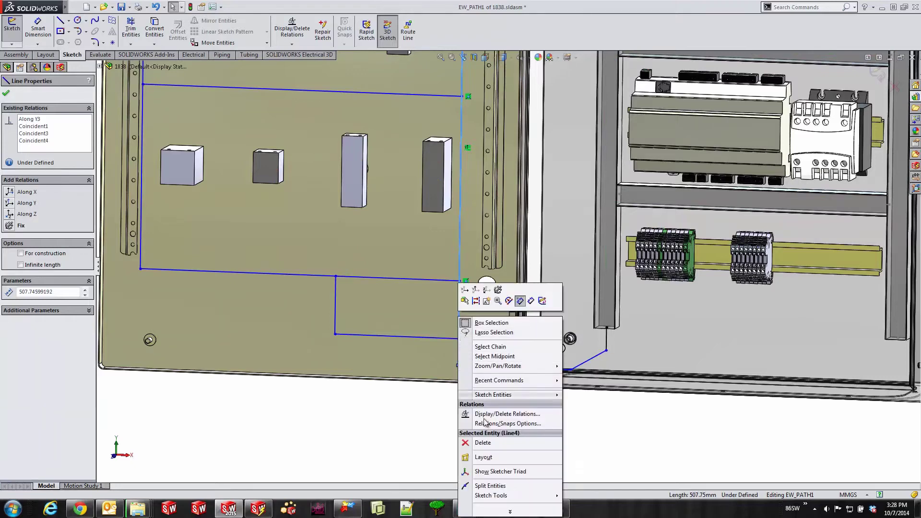
pyautogui.click(499, 489)
pyautogui.click(460, 330)
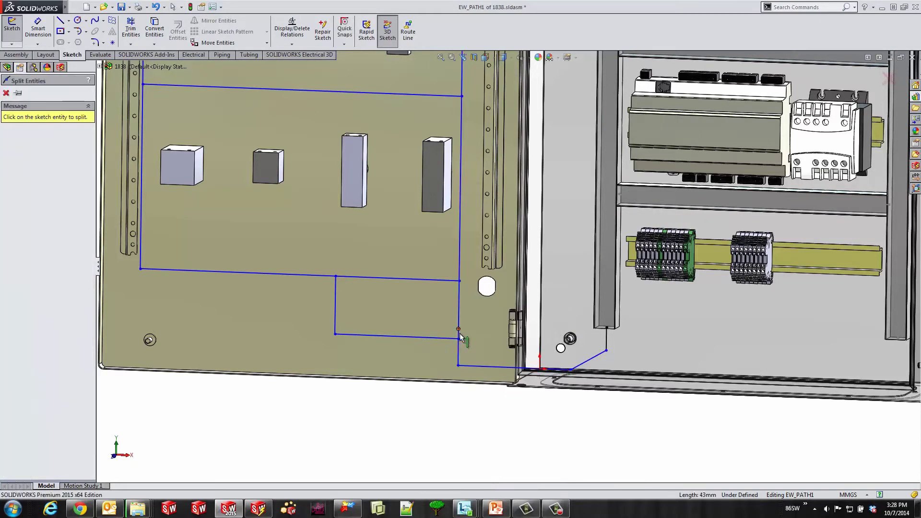
# - Make the split sketch points fixed, check the vertical line, and exit the 3D sketch
pyautogui.click(459, 329)
pyautogui.keyDown('ctrl'); pyautogui.click(459, 339); pyautogui.keyUp('ctrl')
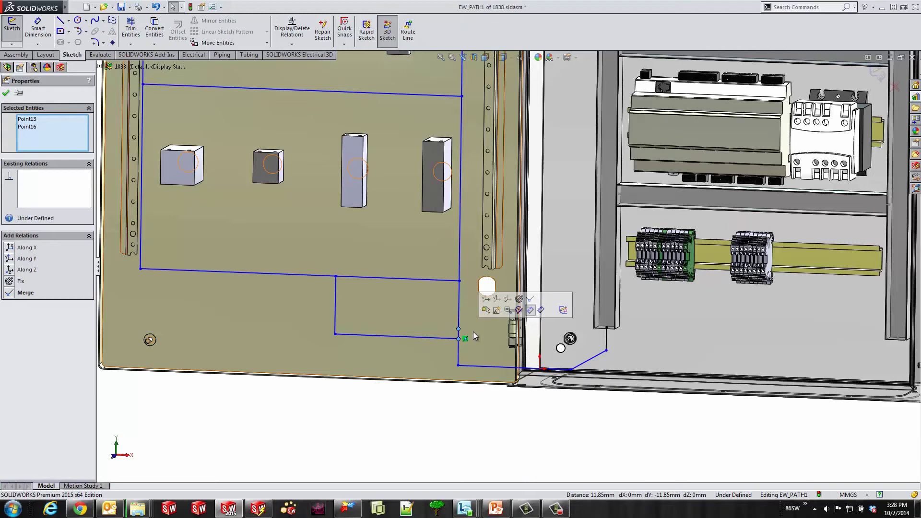
pyautogui.click(530, 310)
pyautogui.press('Escape')
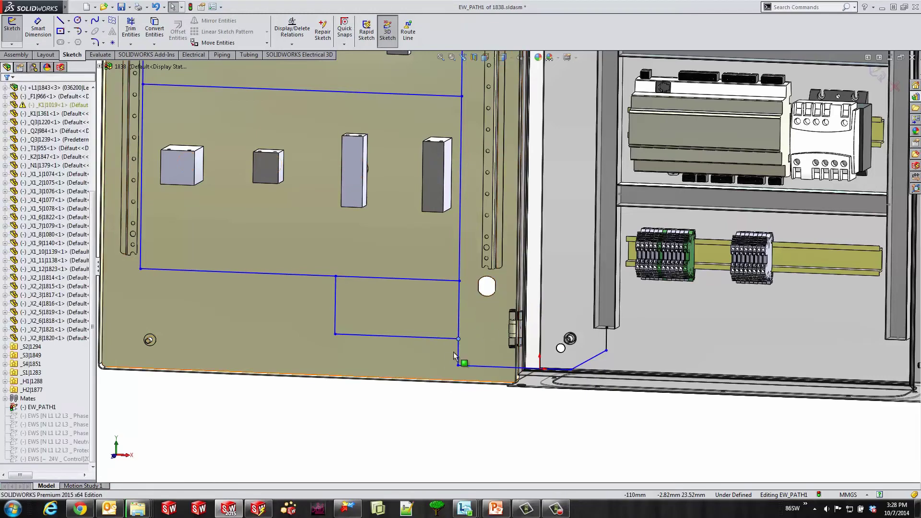
pyautogui.click(459, 333)
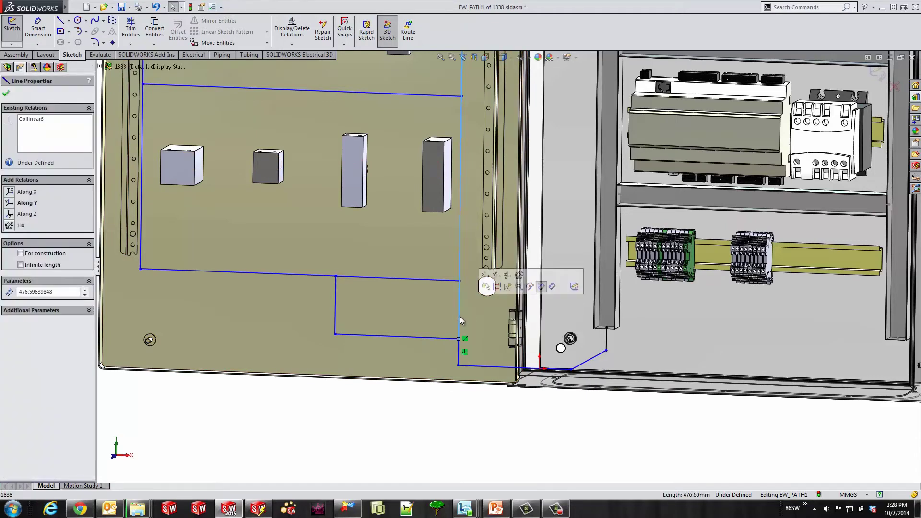
pyautogui.click(387, 422)
pyautogui.scroll(3, 499, 269)
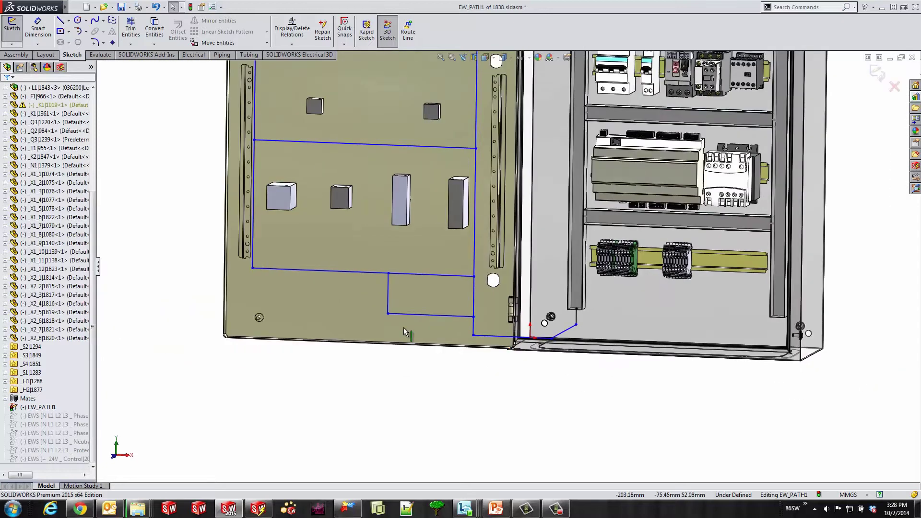
pyautogui.click(876, 73)
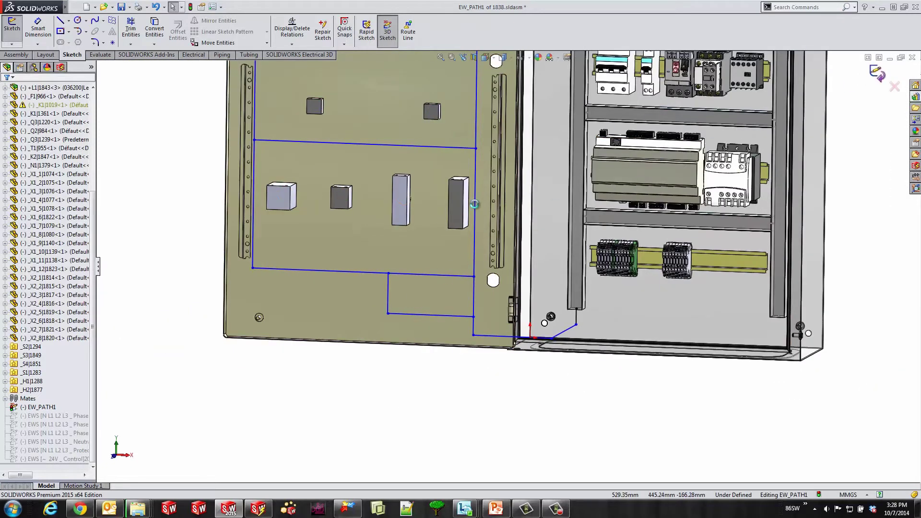
# - Dismiss the routing report and start a Segregation rule for the ~24V AC wire style
pyautogui.click(687, 205)
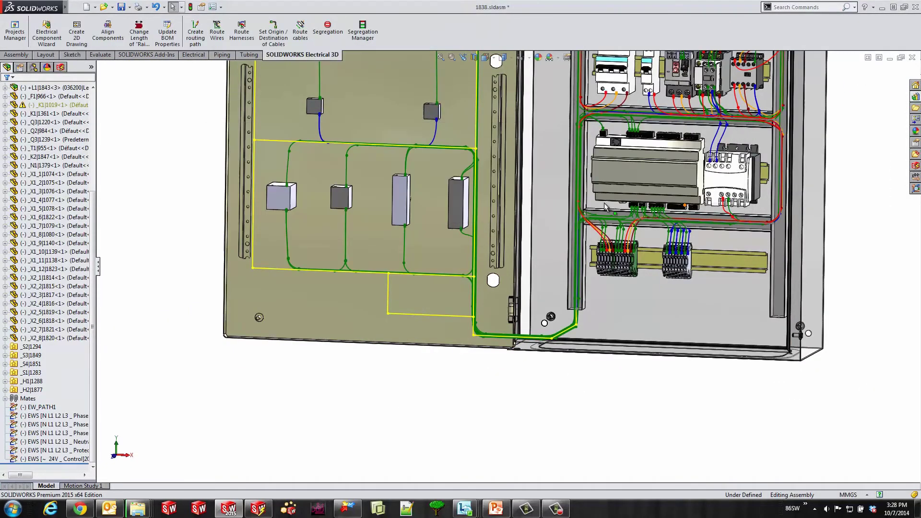
pyautogui.scroll(-3, 460, 96)
pyautogui.click(328, 29)
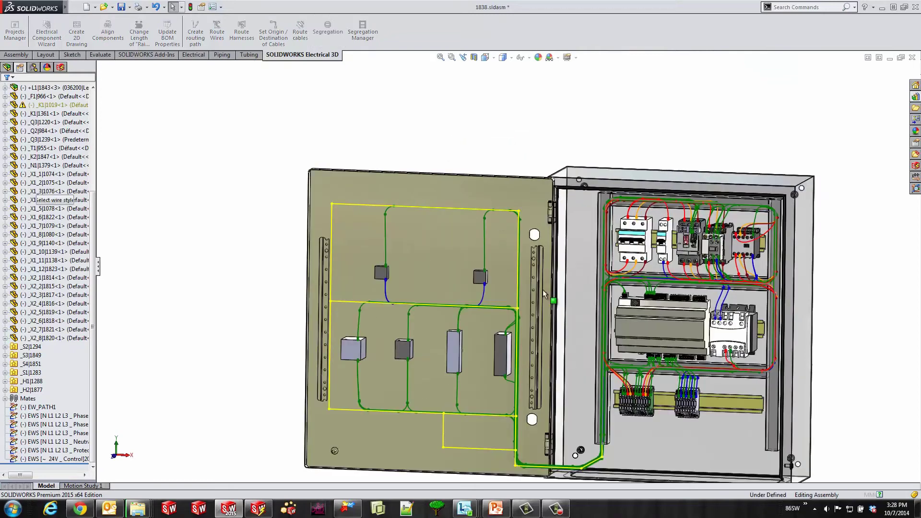
pyautogui.click(55, 200)
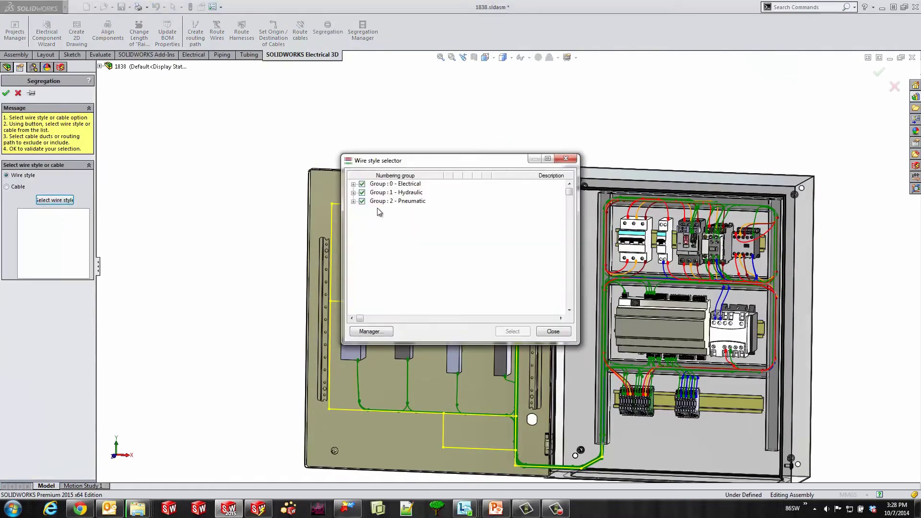
pyautogui.click(353, 184)
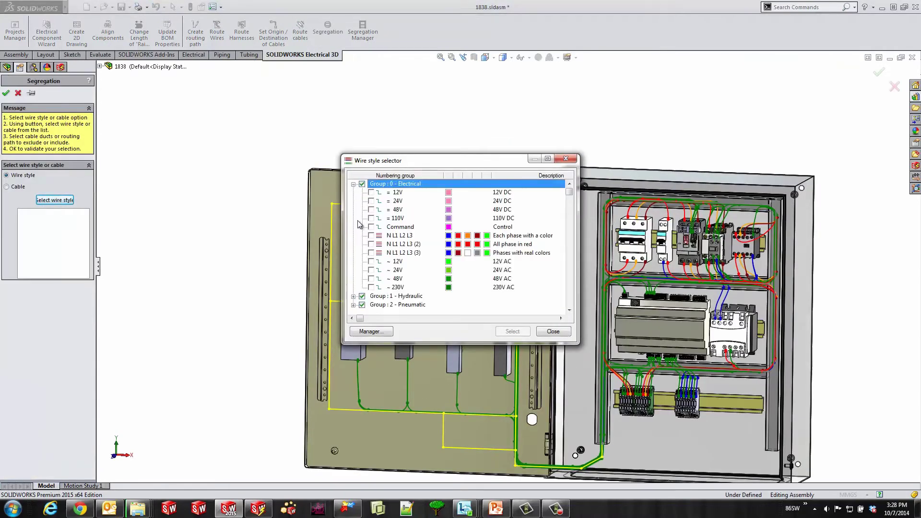
pyautogui.click(372, 270)
pyautogui.click(513, 332)
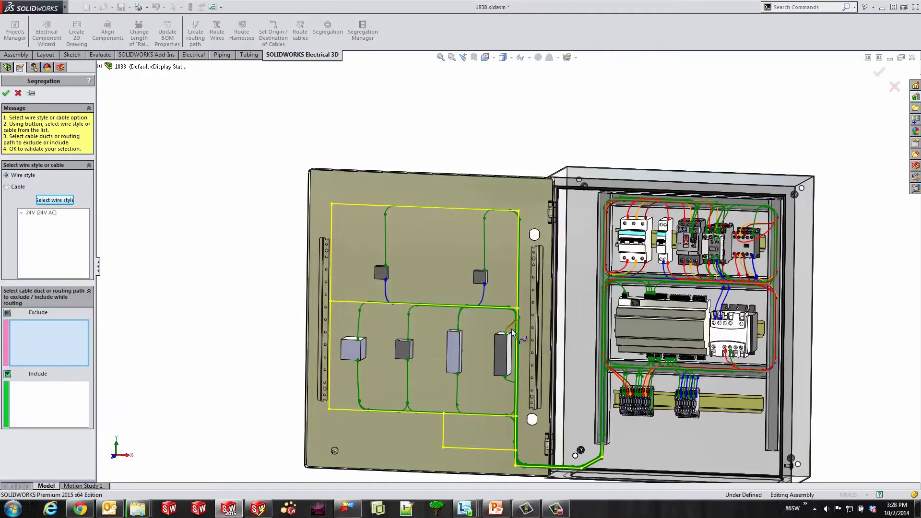
# - Exclude Line12 and include Line10 and Line11 for 24V AC, then apply the rule
pyautogui.scroll(-6, 518, 439)
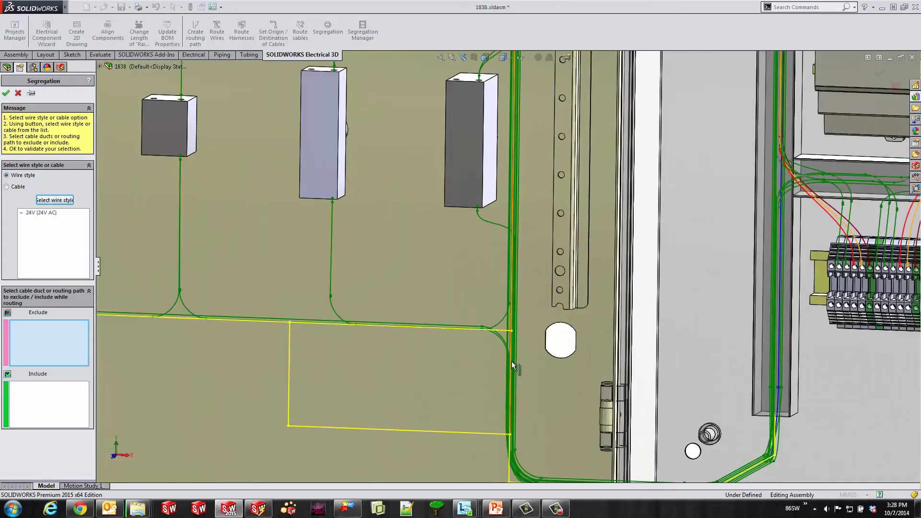
pyautogui.click(512, 362)
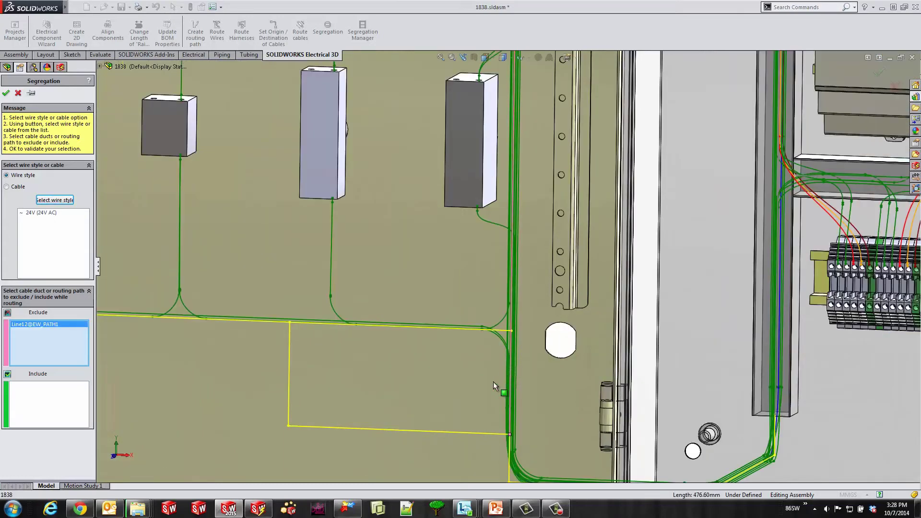
pyautogui.click(396, 430)
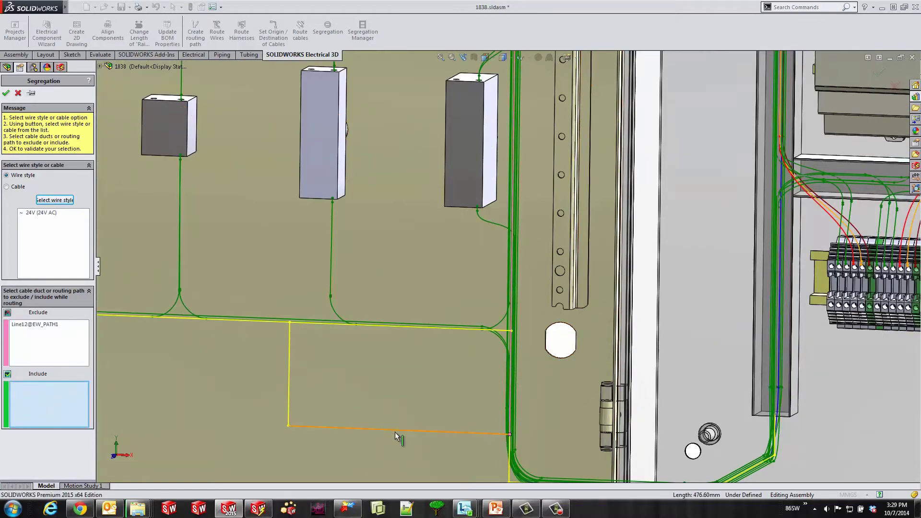
pyautogui.click(289, 390)
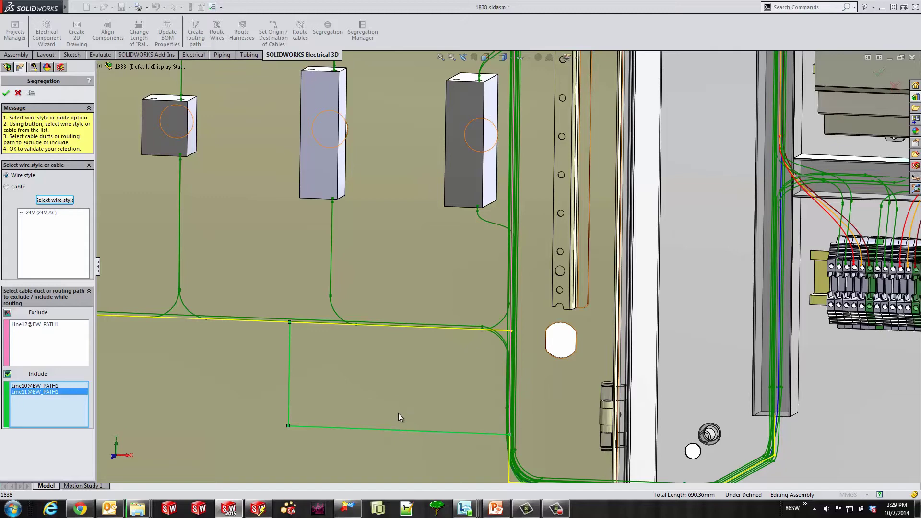
pyautogui.scroll(6, 399, 415)
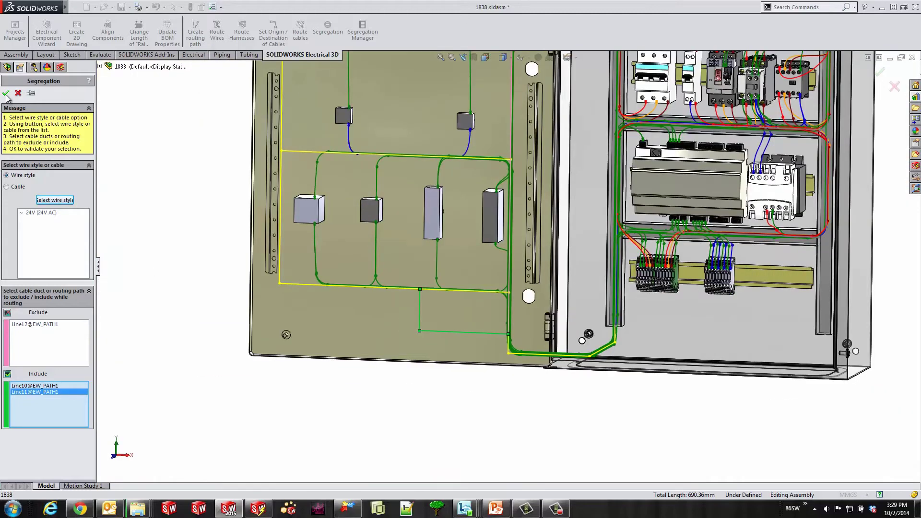
pyautogui.click(5, 93)
pyautogui.click(358, 37)
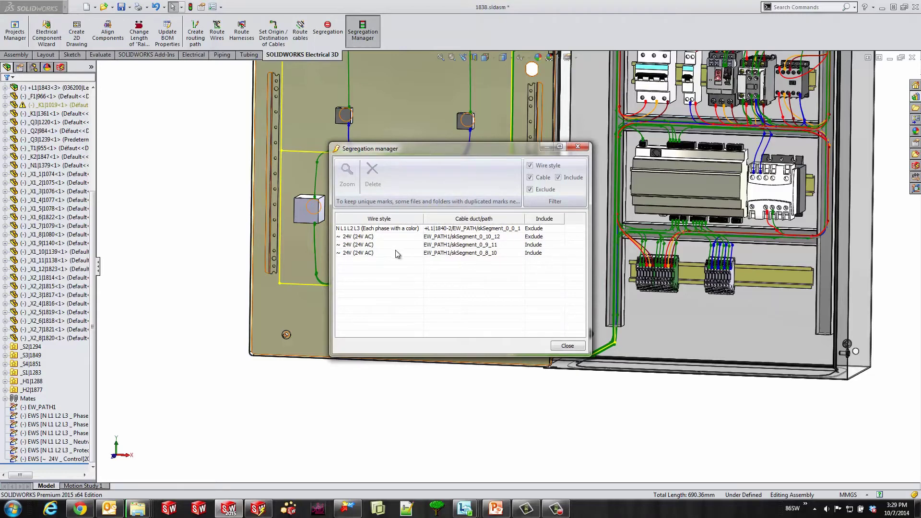
pyautogui.click(565, 346)
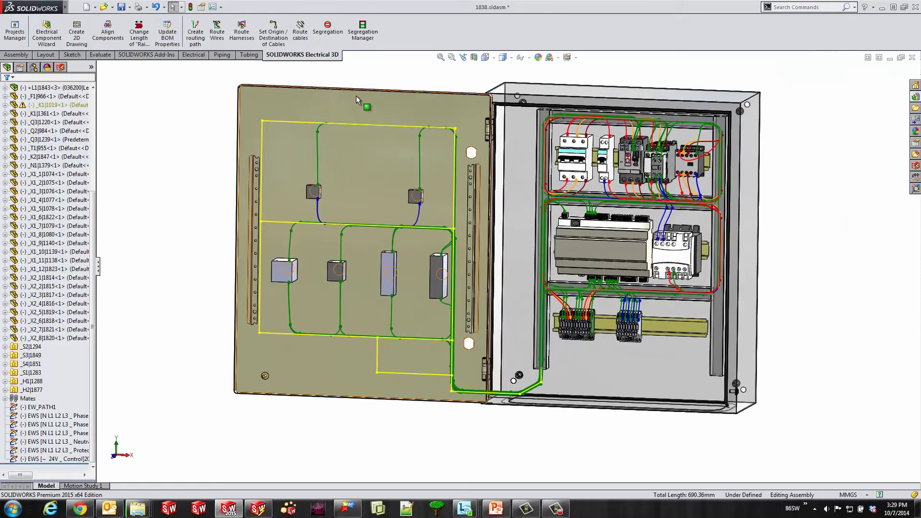
# - Run Route Wires again, deleting the existing 3DSketch route
pyautogui.click(217, 39)
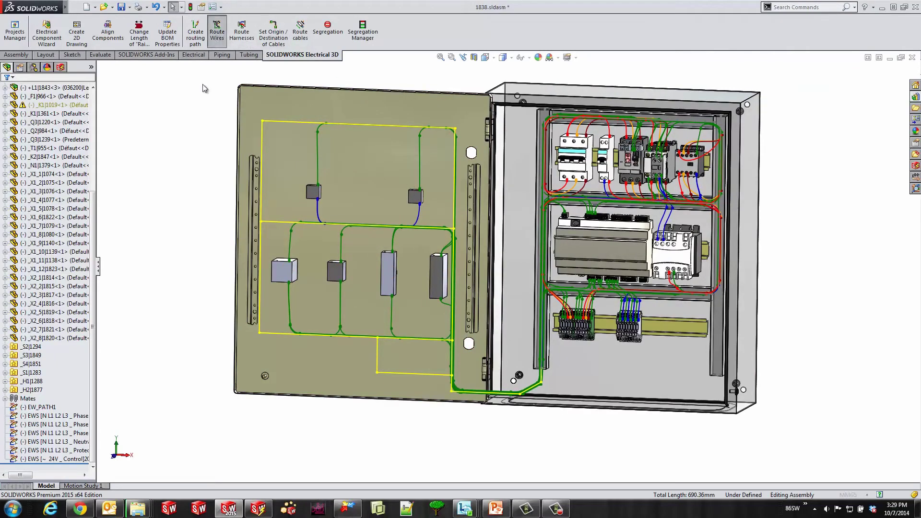
pyautogui.click(5, 94)
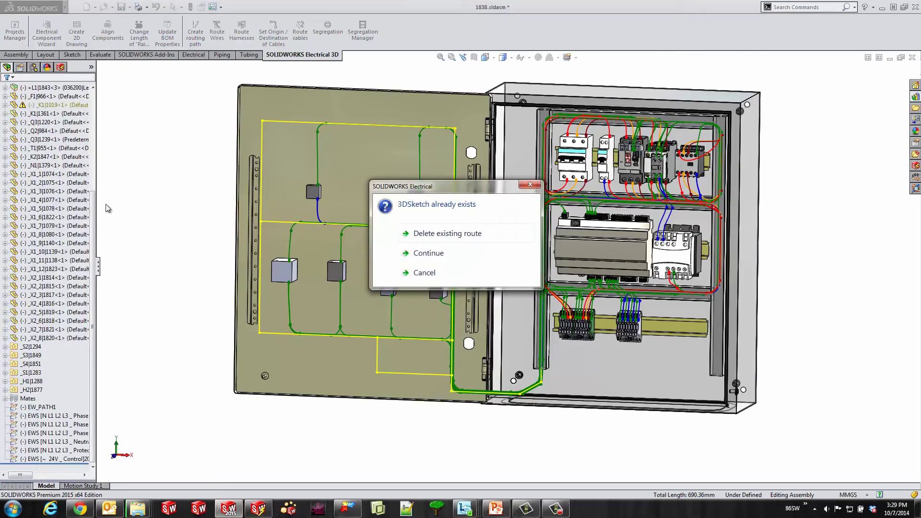
pyautogui.click(445, 238)
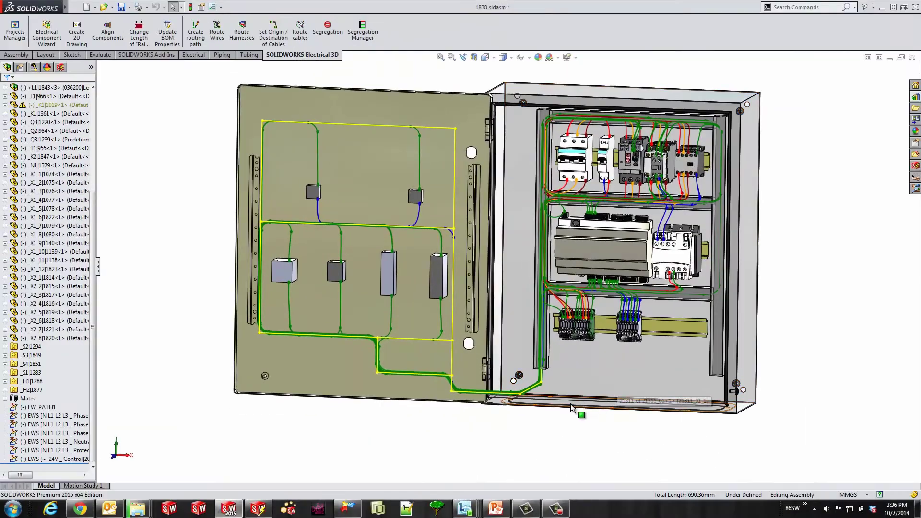
pyautogui.moveTo(557, 408)
pyautogui.mouseDown(button='middle')
pyautogui.moveTo(541, 411)
pyautogui.moveTo(500, 371)
pyautogui.moveTo(679, 318)
pyautogui.moveTo(728, 247)
pyautogui.moveTo(557, 212)
pyautogui.mouseUp(button='middle')
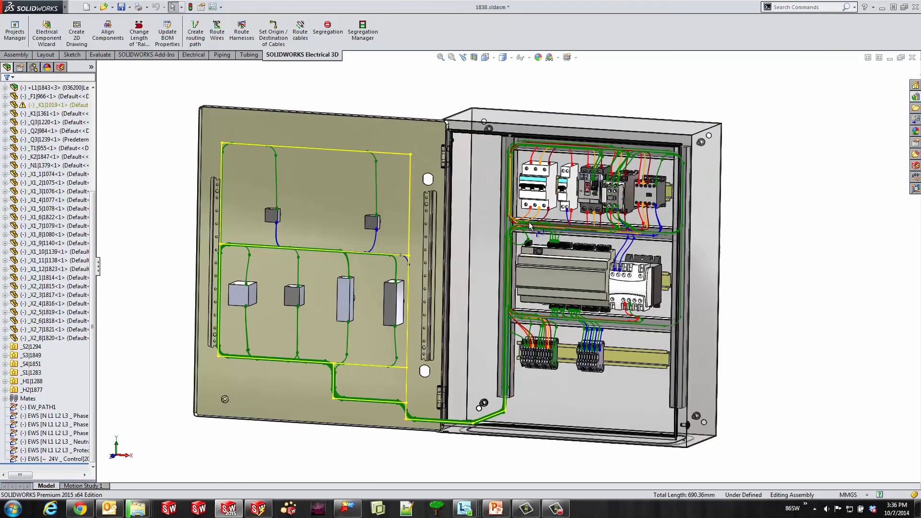